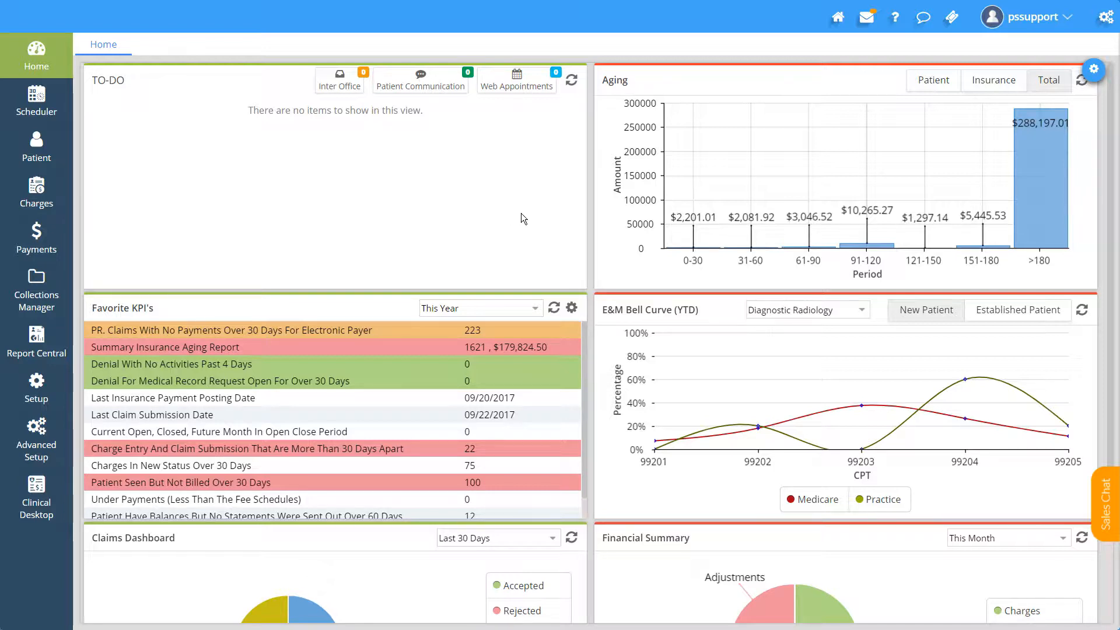
Open manual payment posting and start a new payment under the legal entity Washburn Family Practice
{"action": "left_click", "coordinate": [27, 248]}
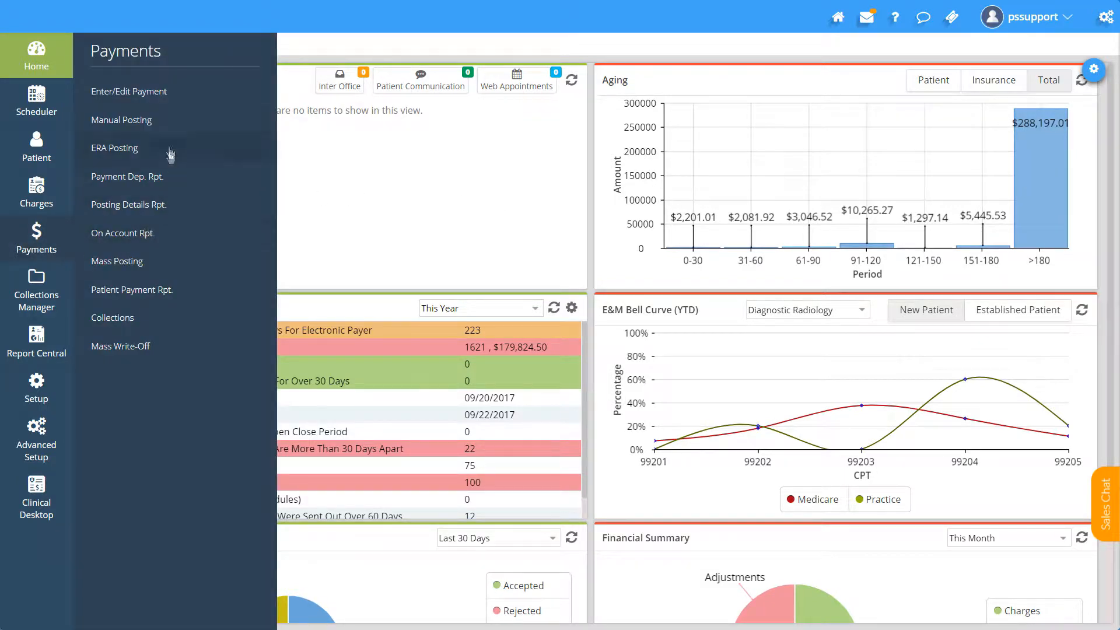
{"action": "left_click", "coordinate": [154, 123]}
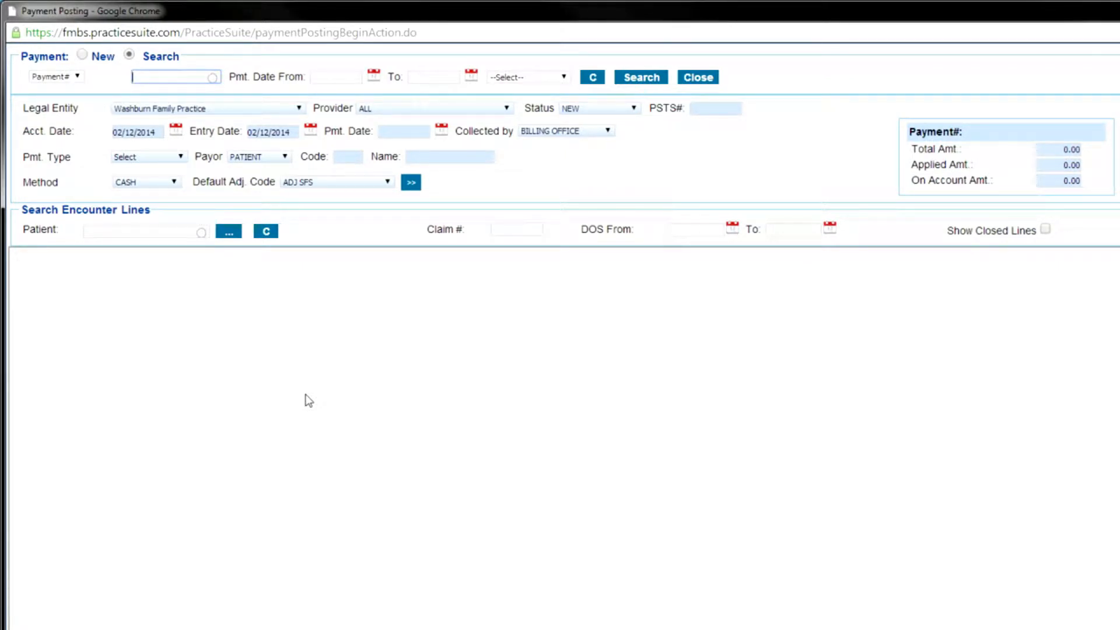
{"action": "left_click", "coordinate": [54, 76]}
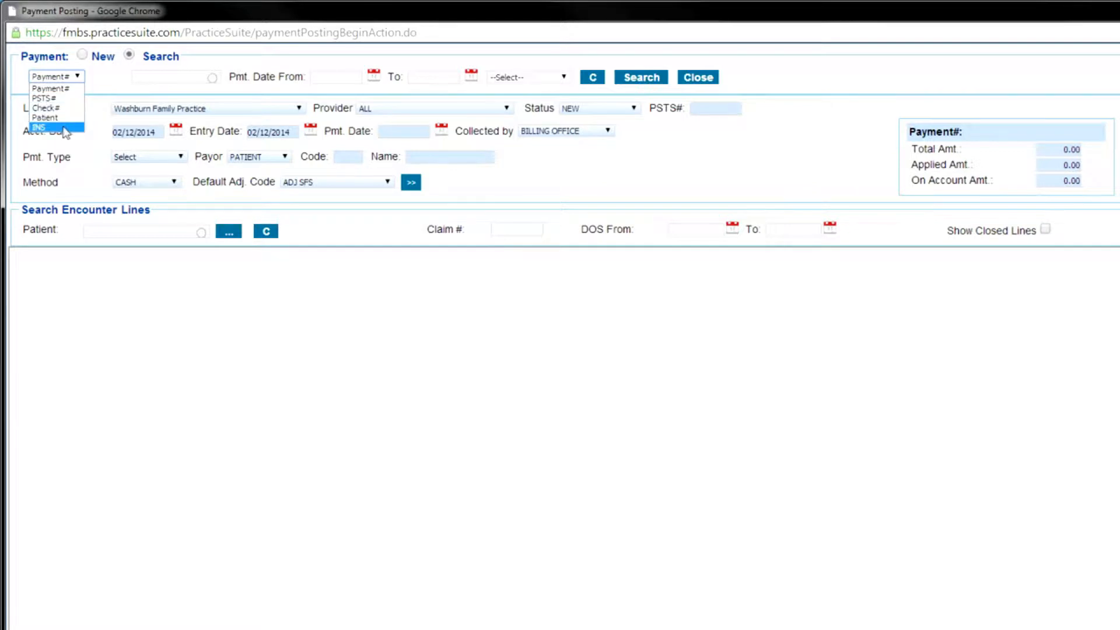
{"action": "left_click", "coordinate": [101, 86]}
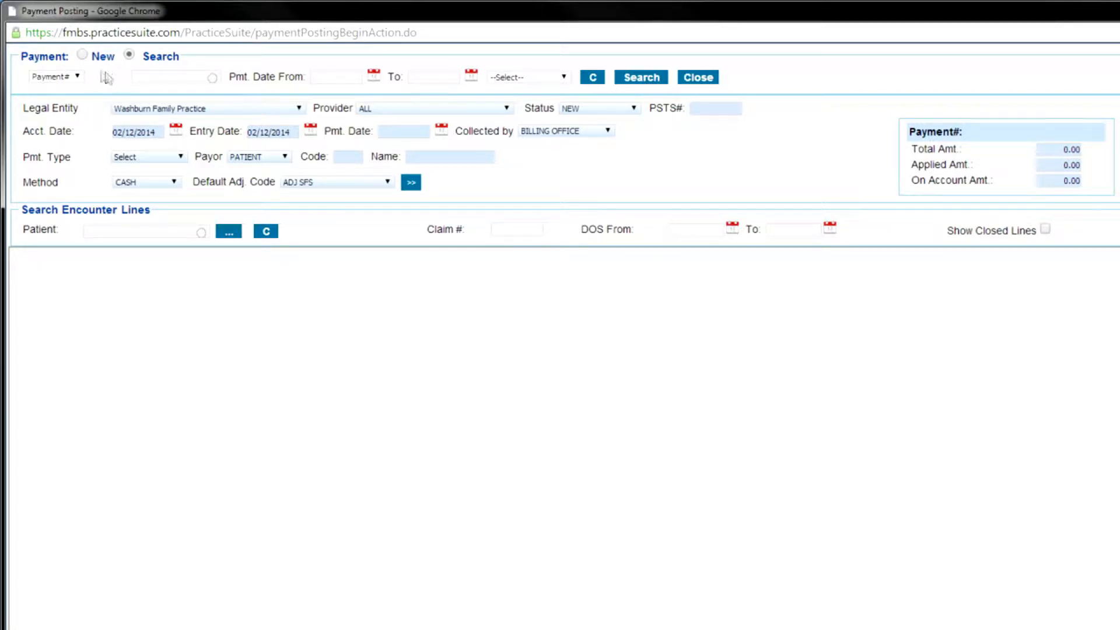
{"action": "left_click", "coordinate": [83, 54]}
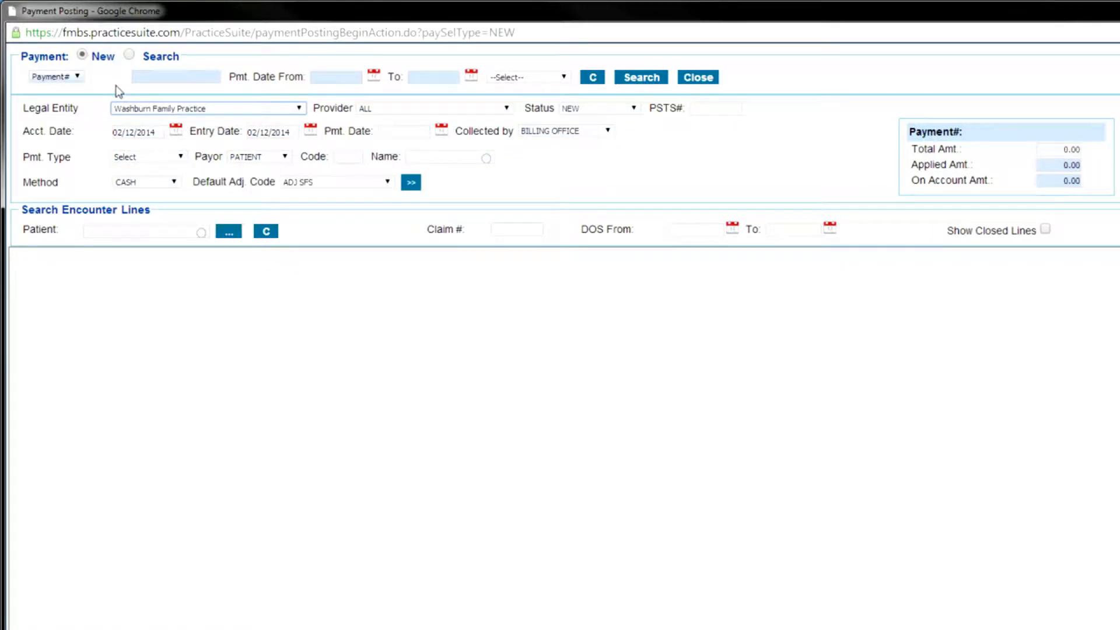
{"action": "left_click", "coordinate": [263, 110]}
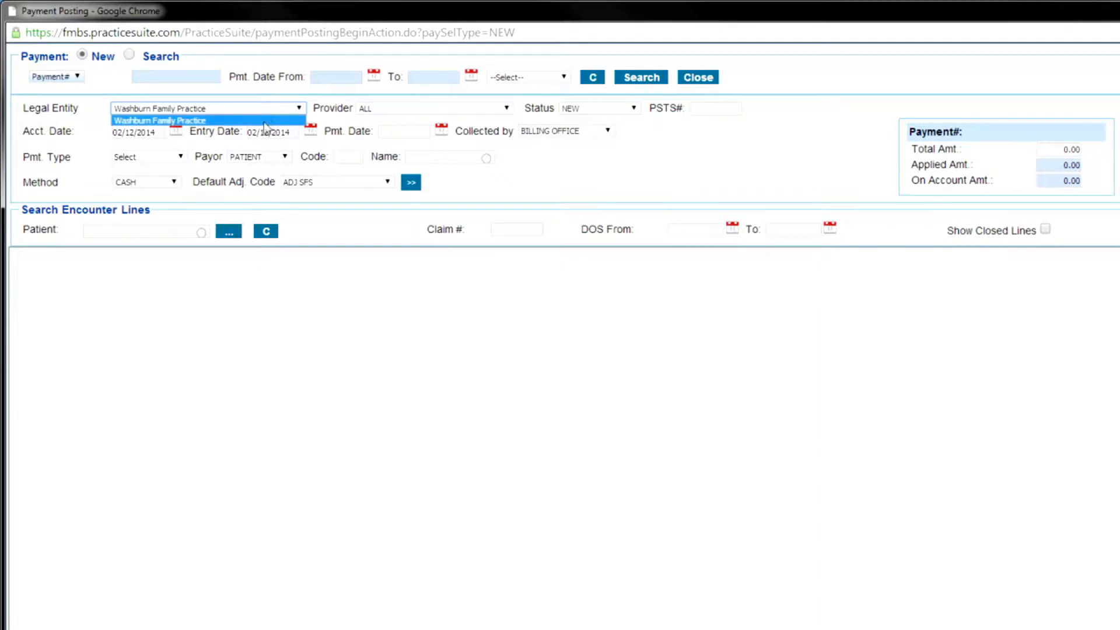
{"action": "left_click", "coordinate": [285, 120]}
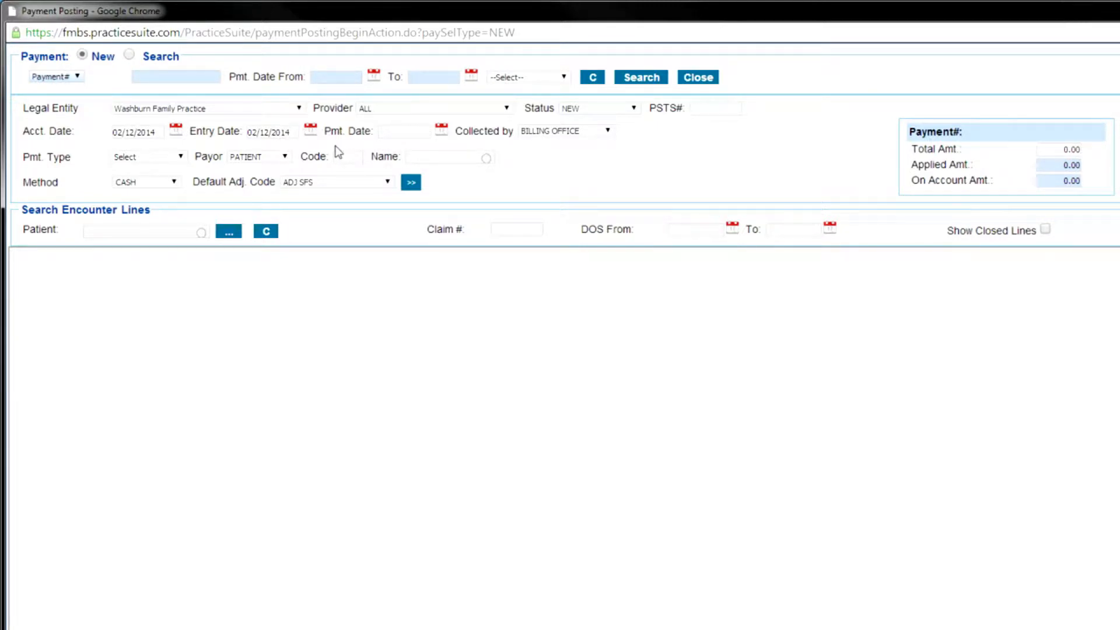
Set the payment date to 02/11/2014 and mark the payment as collected by FRONT OFFICE
{"action": "left_click", "coordinate": [444, 130]}
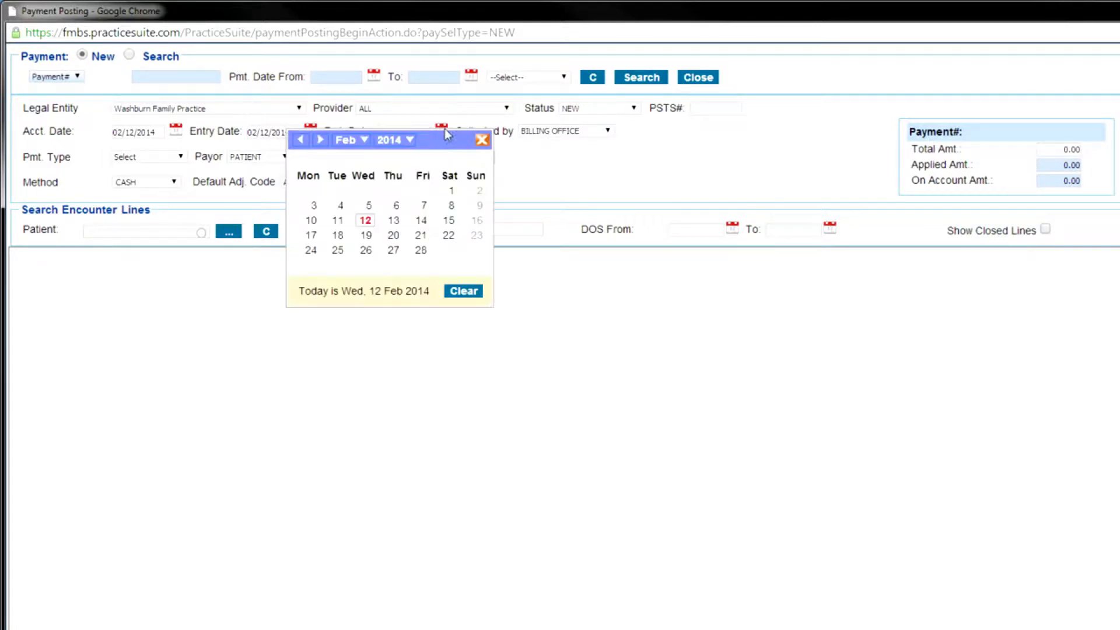
{"action": "left_click", "coordinate": [338, 220]}
{"action": "left_click", "coordinate": [596, 132]}
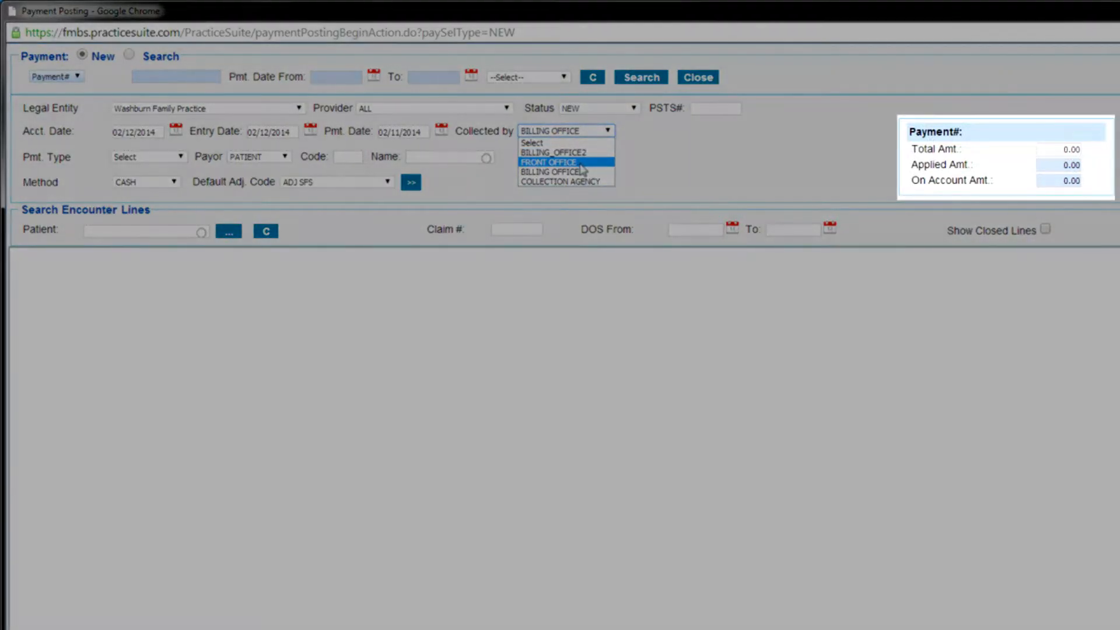
{"action": "left_click", "coordinate": [580, 164]}
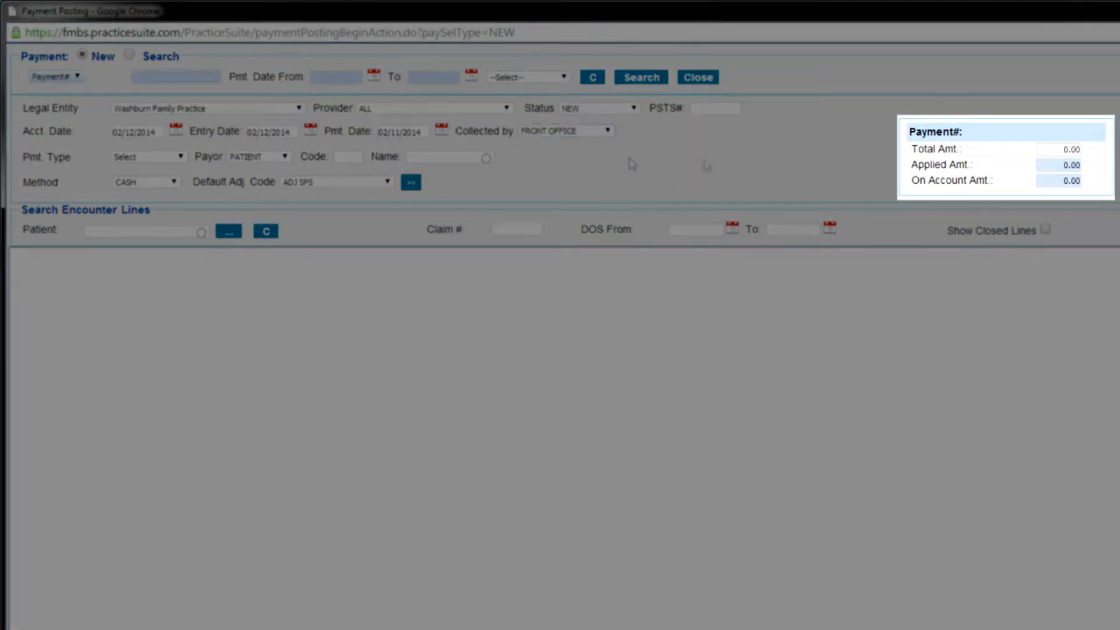
Enter 1250.00 as the total amount of the payment
{"action": "left_click", "coordinate": [1067, 150]}
{"action": "left_click_drag", "start_coordinate": [925, 139], "coordinate": [898, 138]}
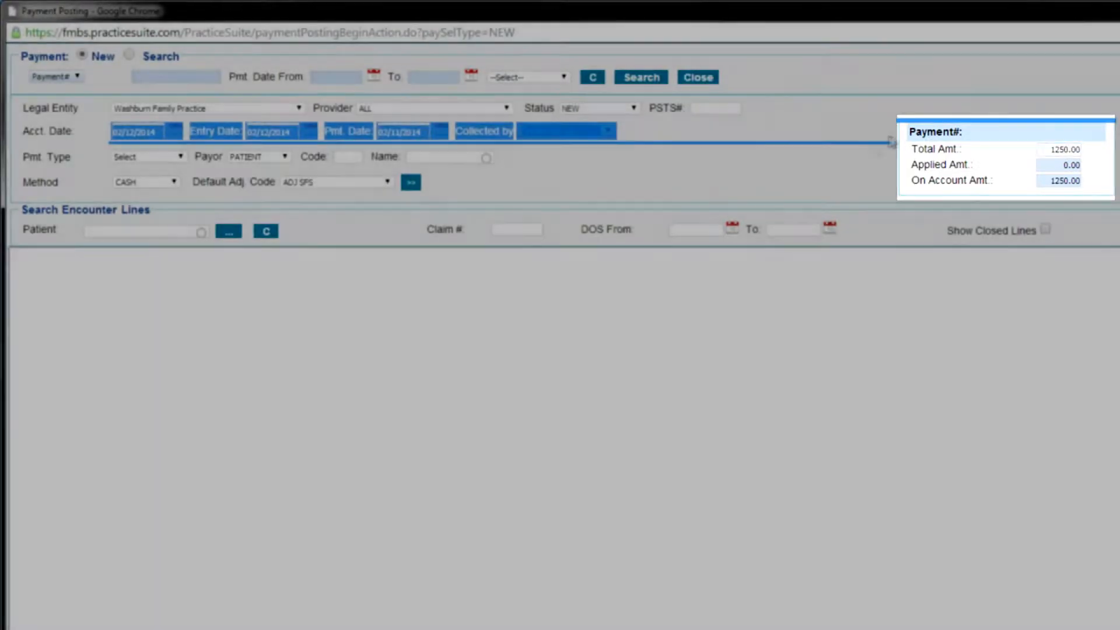
{"action": "left_click", "coordinate": [810, 178]}
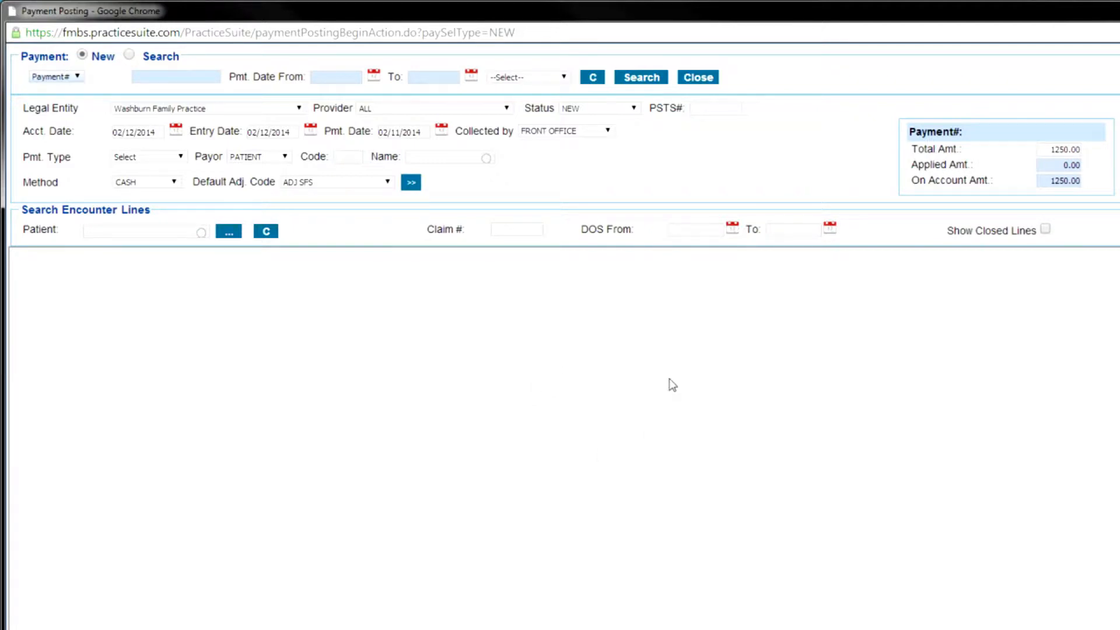
Set the payment type to CLAIM and choose Blue Cross Blue Shield as the insurance payor by looking up "Blue"
{"action": "left_click", "coordinate": [182, 157]}
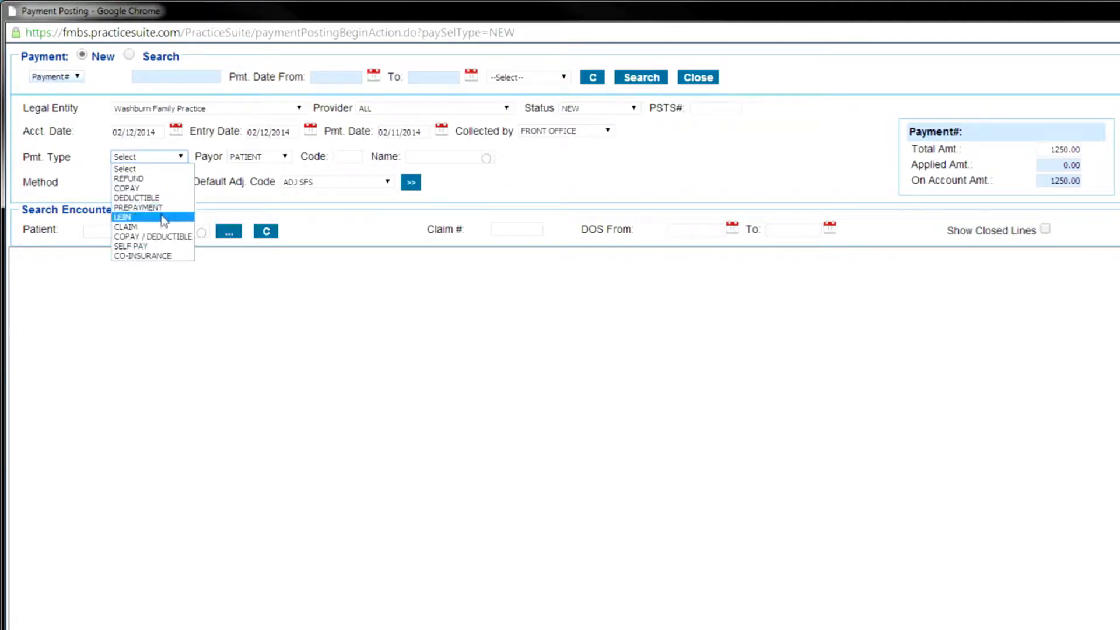
{"action": "left_click", "coordinate": [133, 232]}
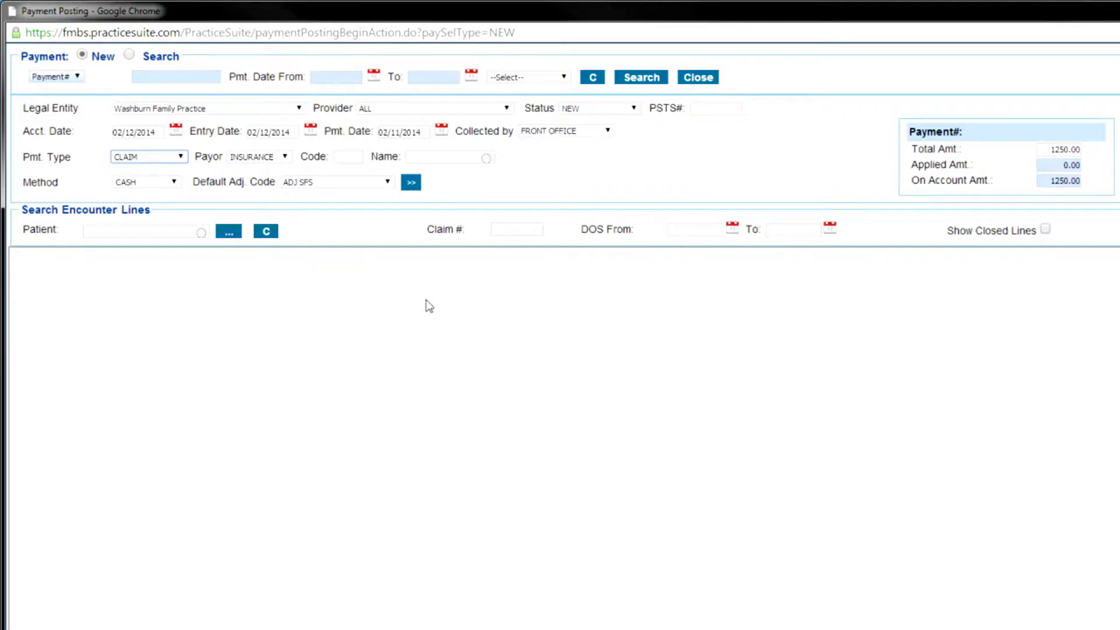
{"action": "left_click", "coordinate": [446, 159]}
{"action": "type", "text": "Blue"}
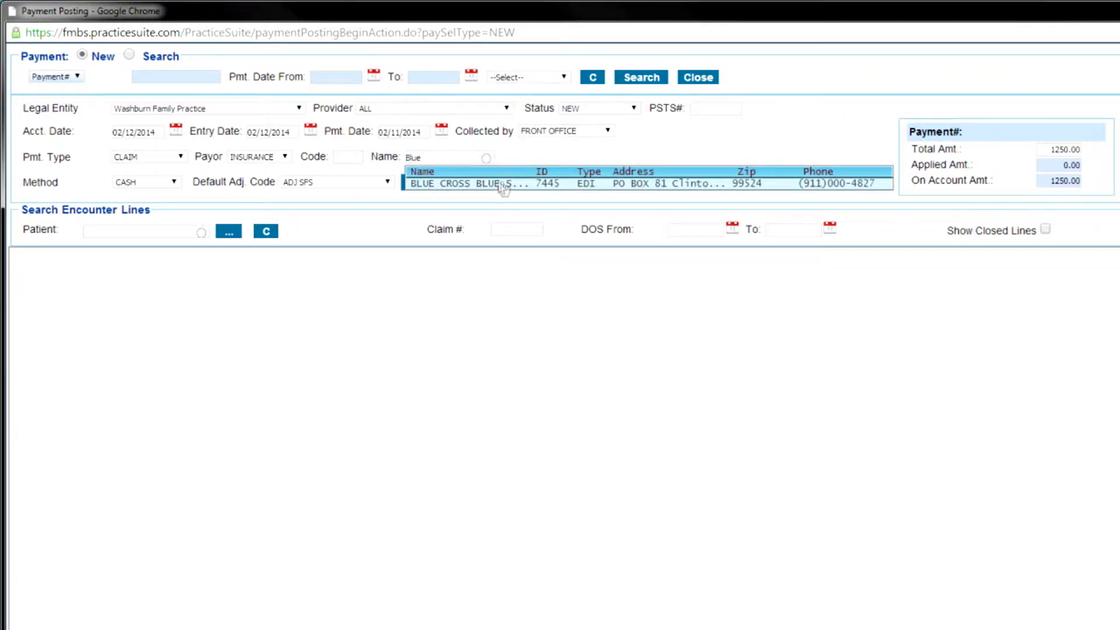
{"action": "left_click", "coordinate": [487, 183]}
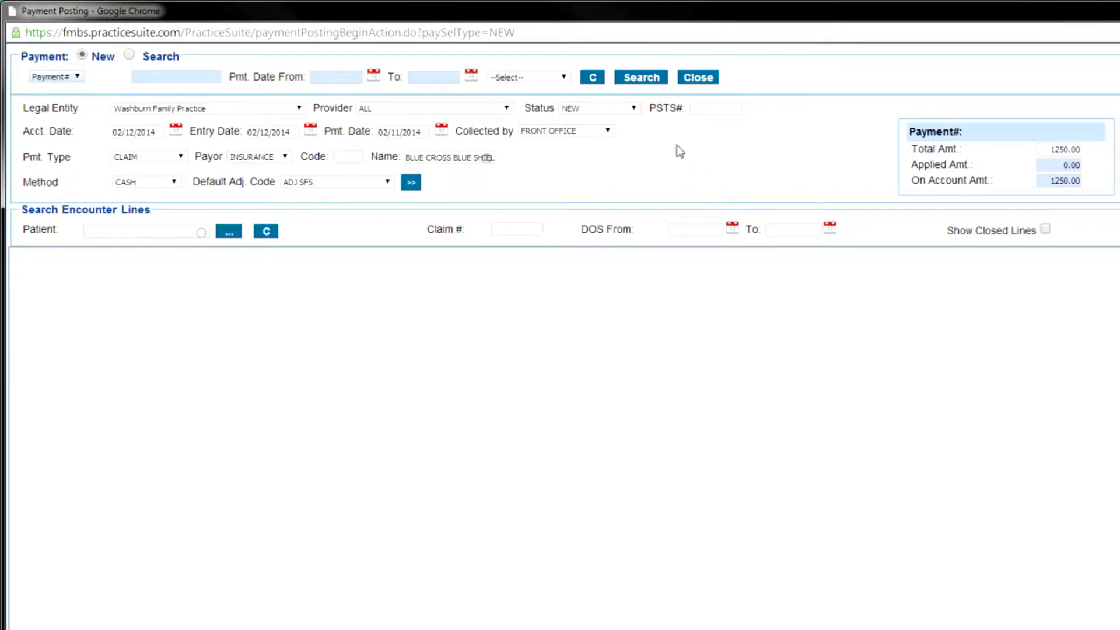
Set the payment method to CHECK with number E12345 and choose ADJ SFS as the default adjustment code
{"action": "left_click", "coordinate": [171, 182]}
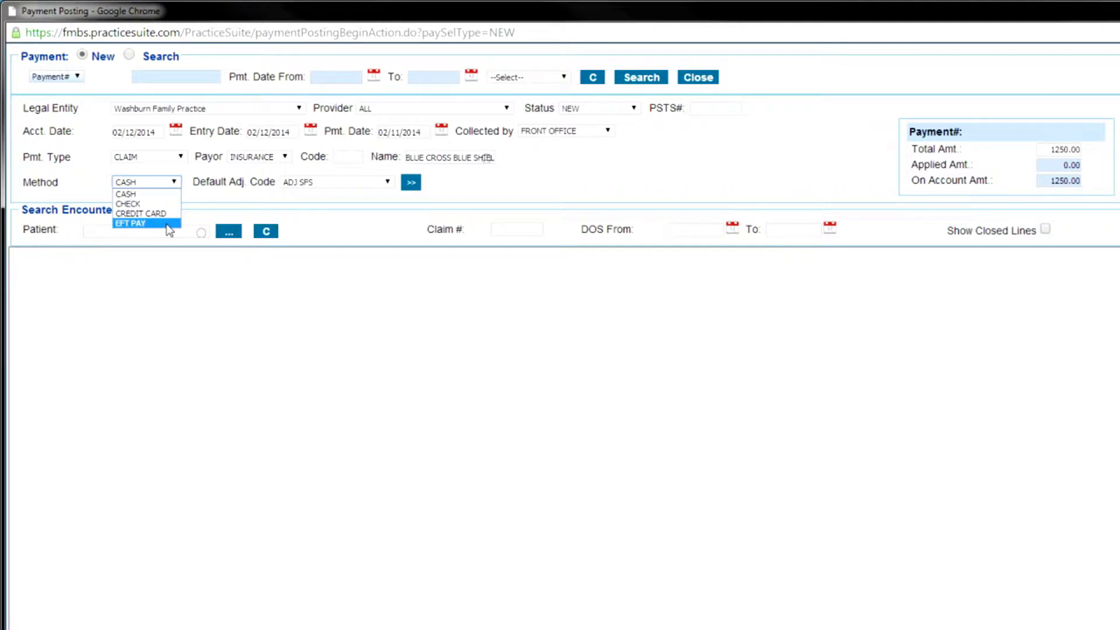
{"action": "left_click", "coordinate": [147, 203]}
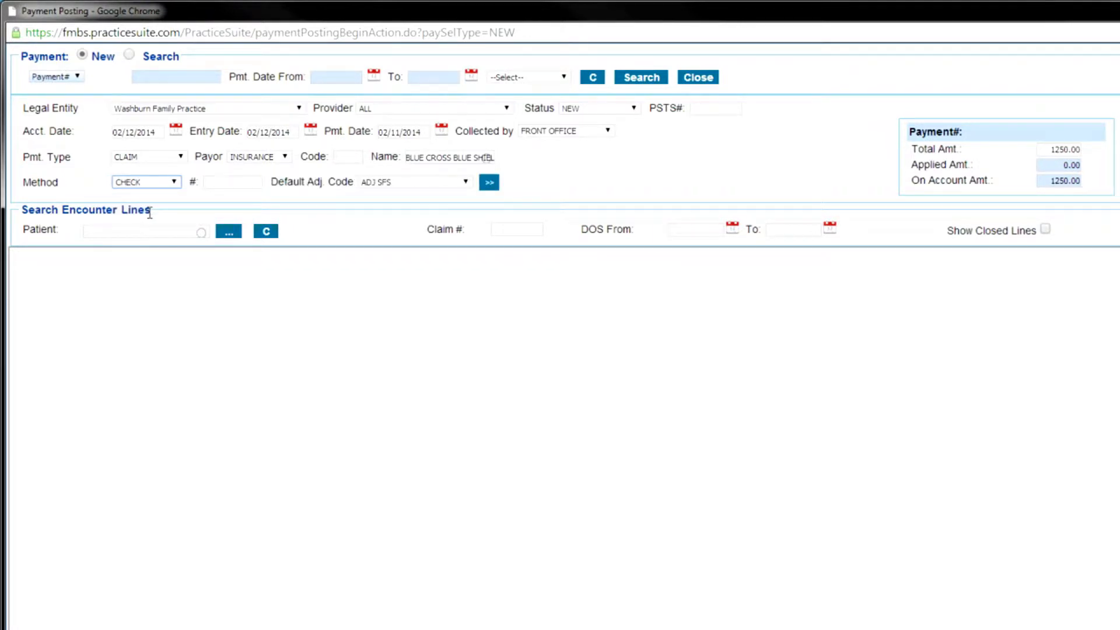
{"action": "left_click", "coordinate": [227, 192]}
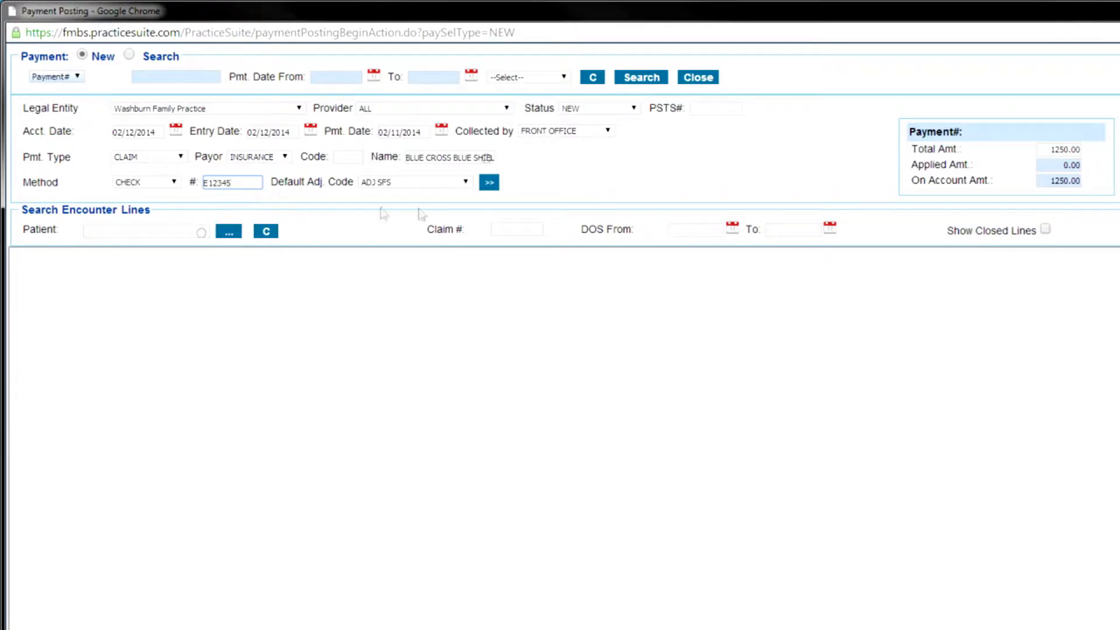
{"action": "left_click", "coordinate": [586, 188]}
{"action": "left_click", "coordinate": [459, 183]}
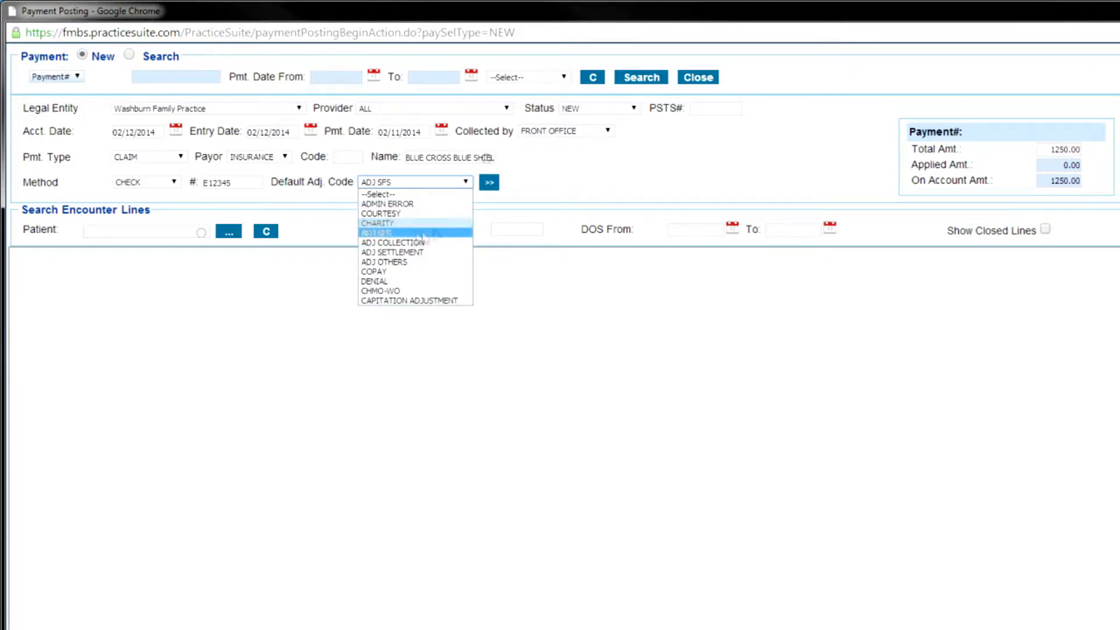
{"action": "left_click", "coordinate": [385, 233]}
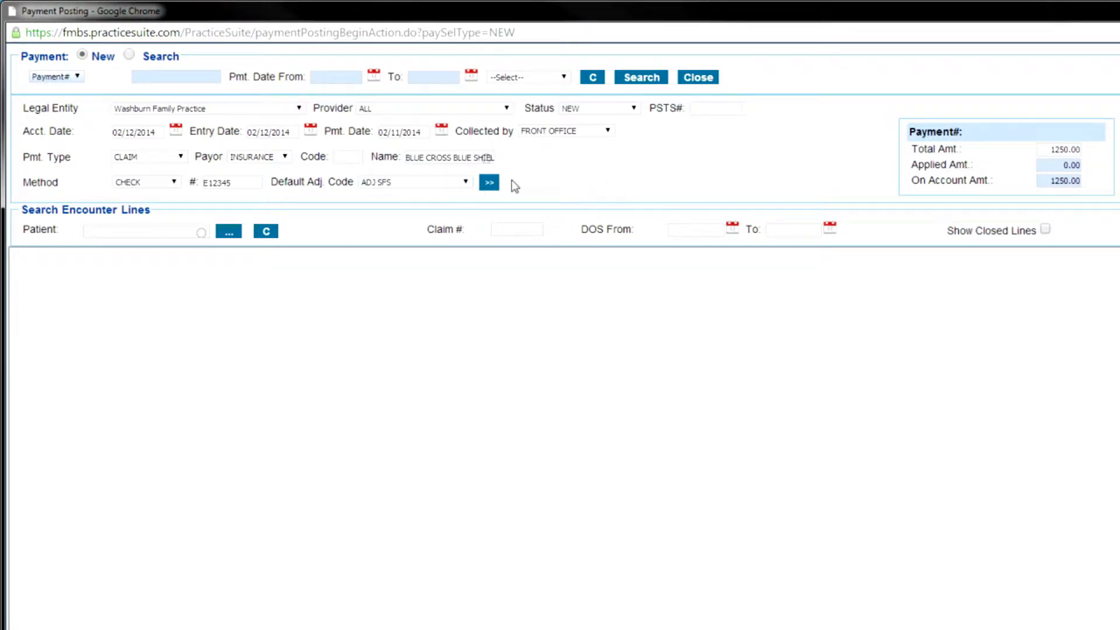
Expand the additional payment fields, leave the comment blank and save the new payment entry
{"action": "left_click", "coordinate": [490, 183]}
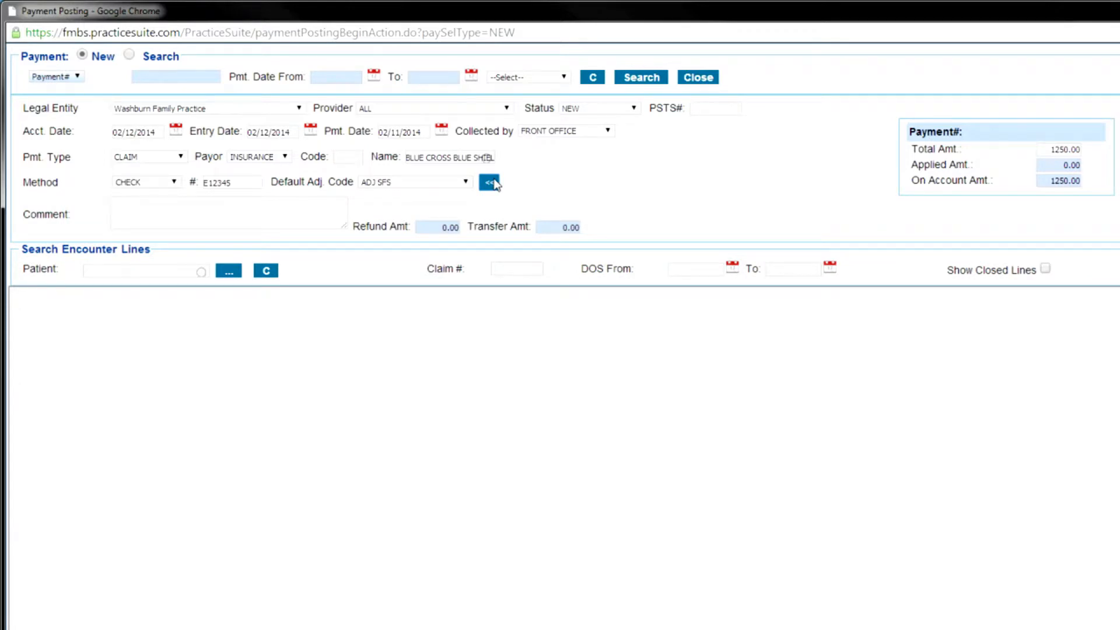
{"action": "left_click", "coordinate": [245, 188]}
{"action": "left_click", "coordinate": [296, 202]}
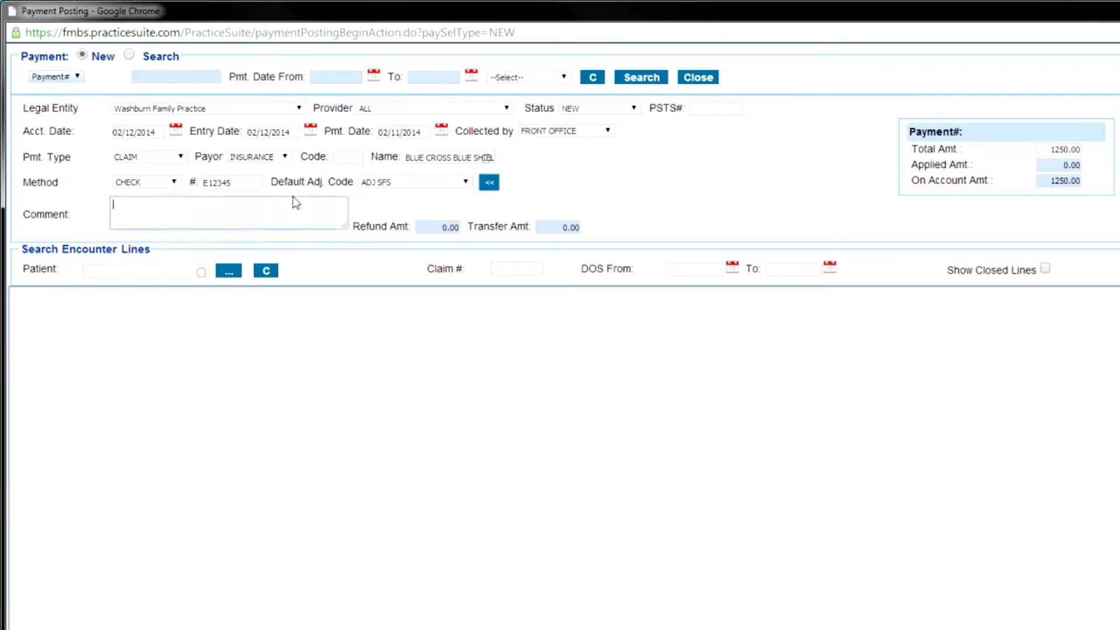
{"action": "key", "text": "Tab"}
{"action": "key", "text": "Tab"}
{"action": "key", "text": "Tab"}
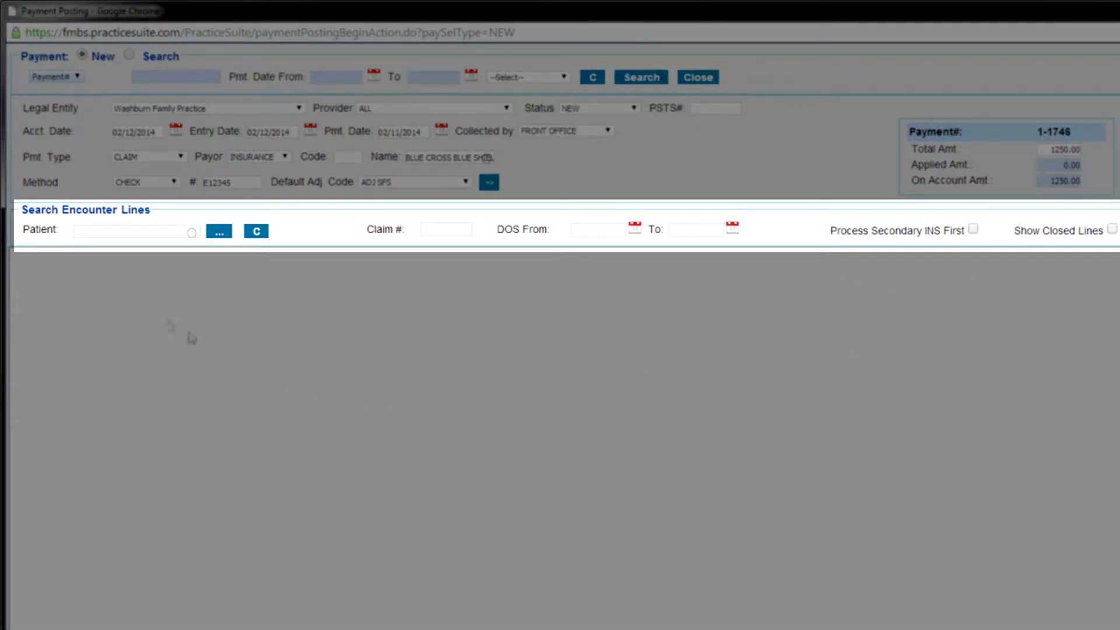
Look up the patient by last name in the encounter line search and load that patient's encounter lines
{"action": "left_click", "coordinate": [125, 234]}
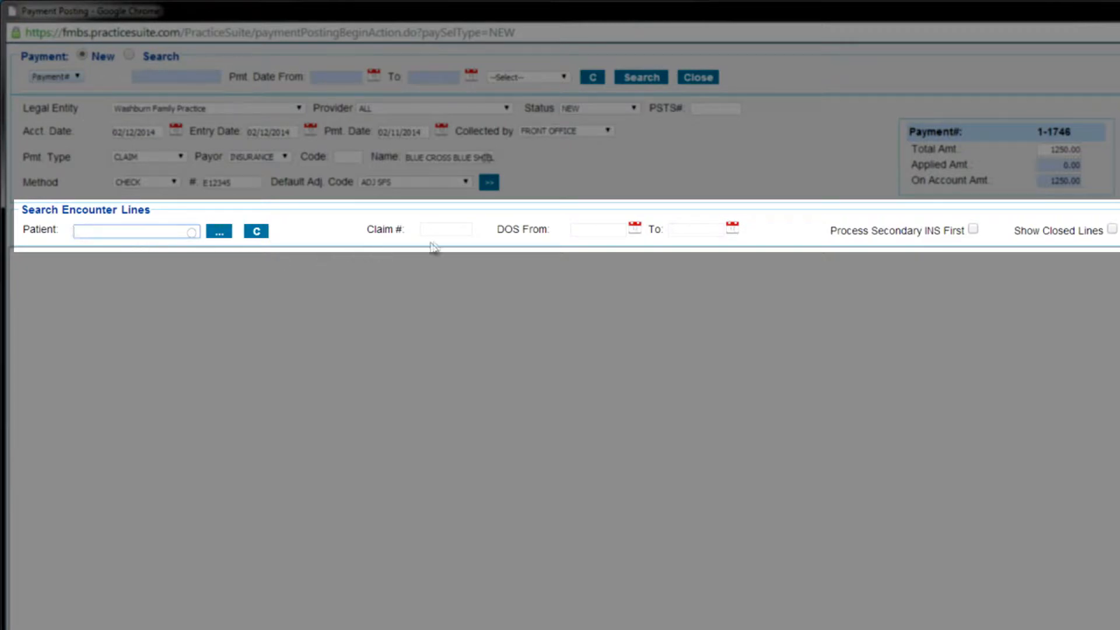
{"action": "left_click", "coordinate": [453, 234]}
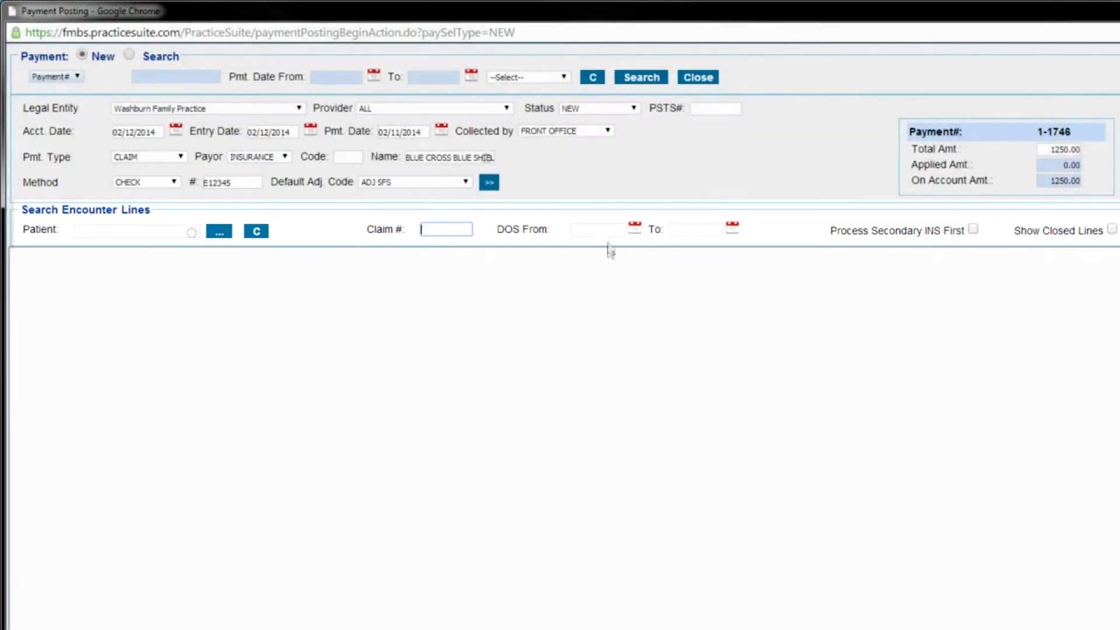
{"action": "left_click", "coordinate": [606, 234]}
{"action": "left_click", "coordinate": [682, 233]}
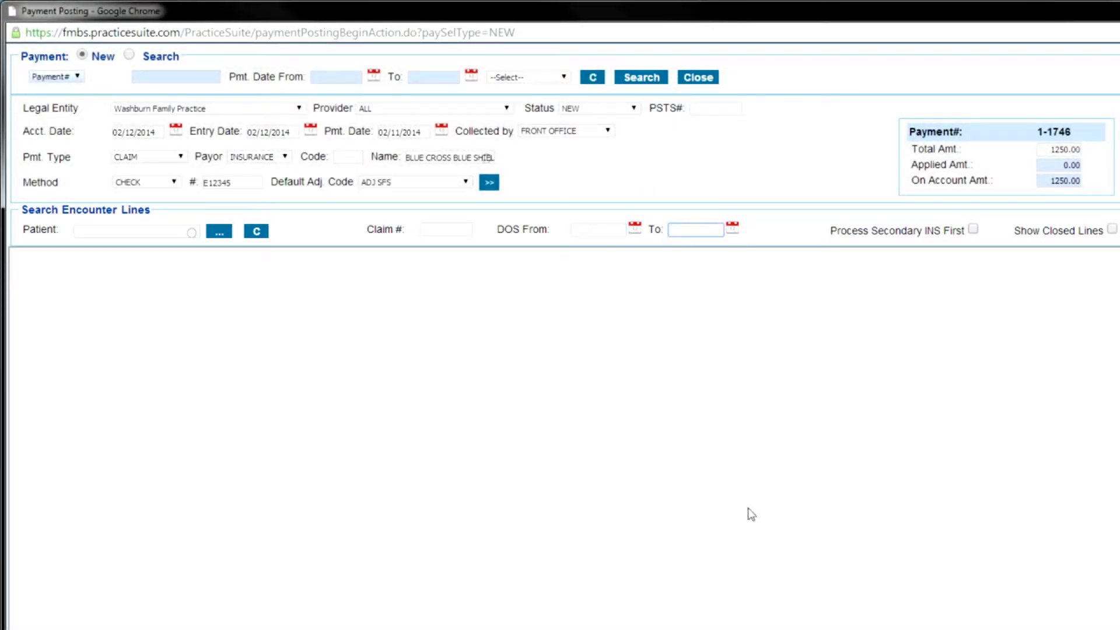
{"action": "left_click", "coordinate": [175, 239]}
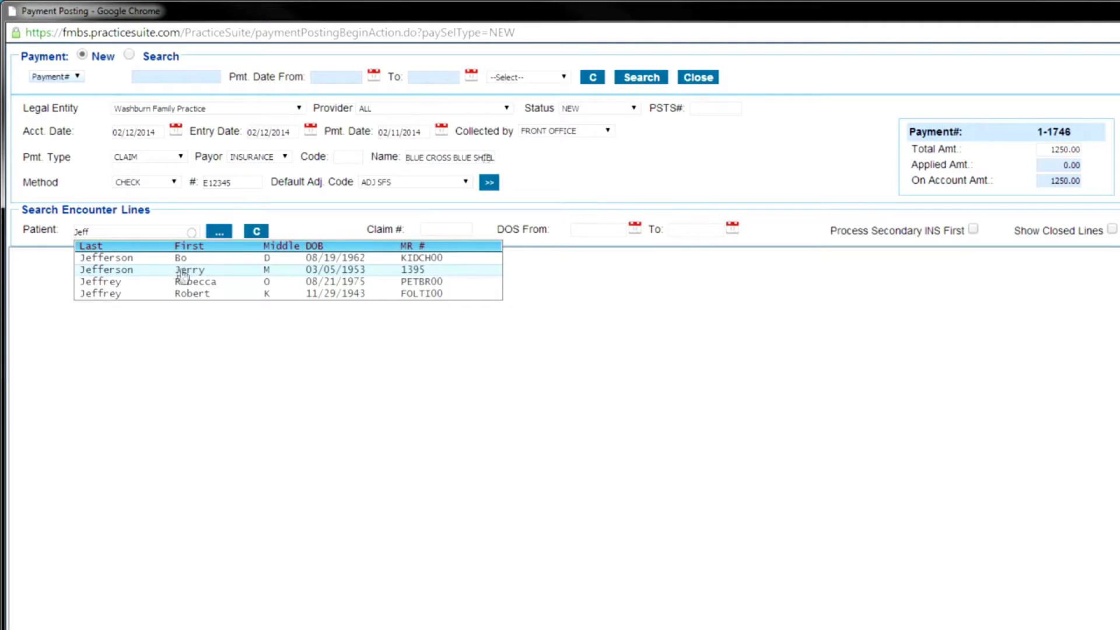
{"action": "left_click", "coordinate": [182, 272]}
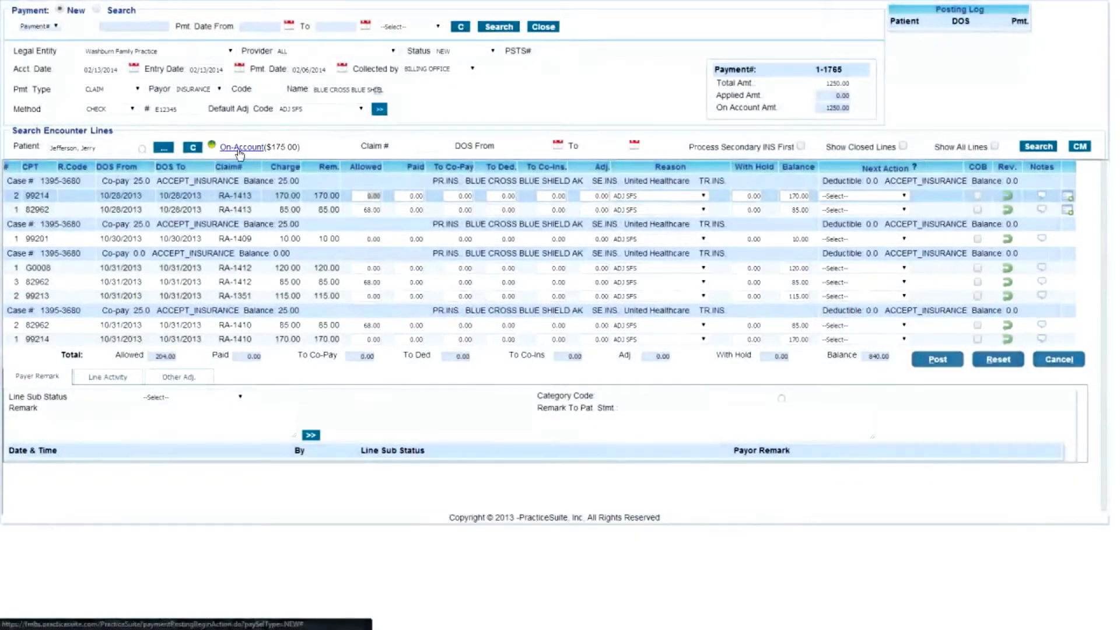
Review the patient's on-account payments and close the payment list
{"action": "left_click", "coordinate": [241, 147]}
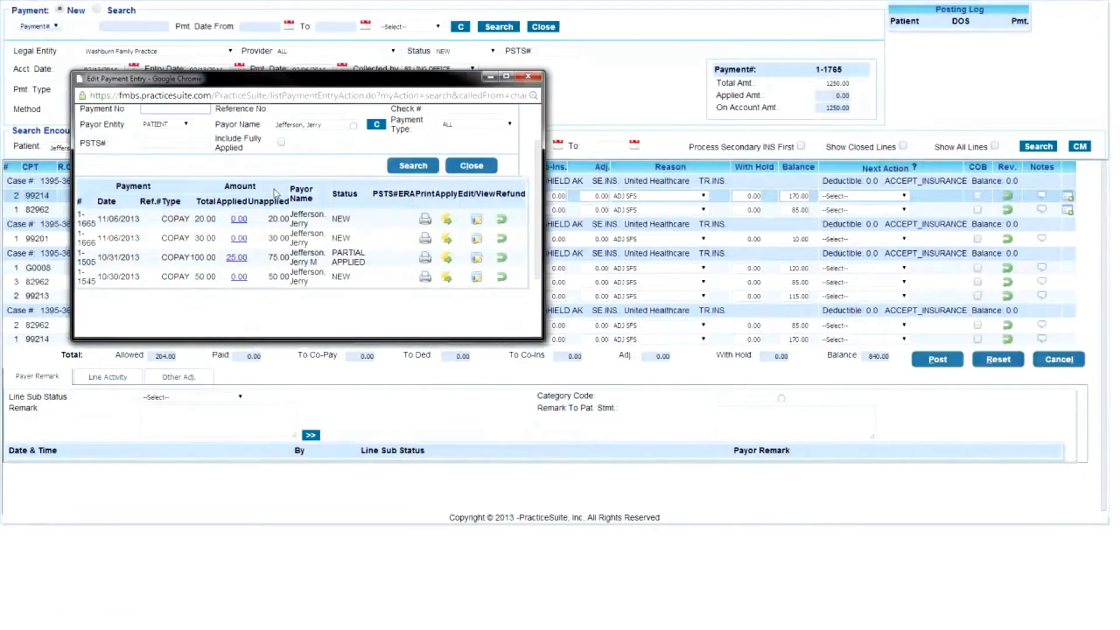
{"action": "scroll", "coordinate": [275, 194], "scroll_direction": "down", "scroll_amount": 1}
{"action": "scroll", "coordinate": [275, 194], "scroll_direction": "up", "scroll_amount": 2}
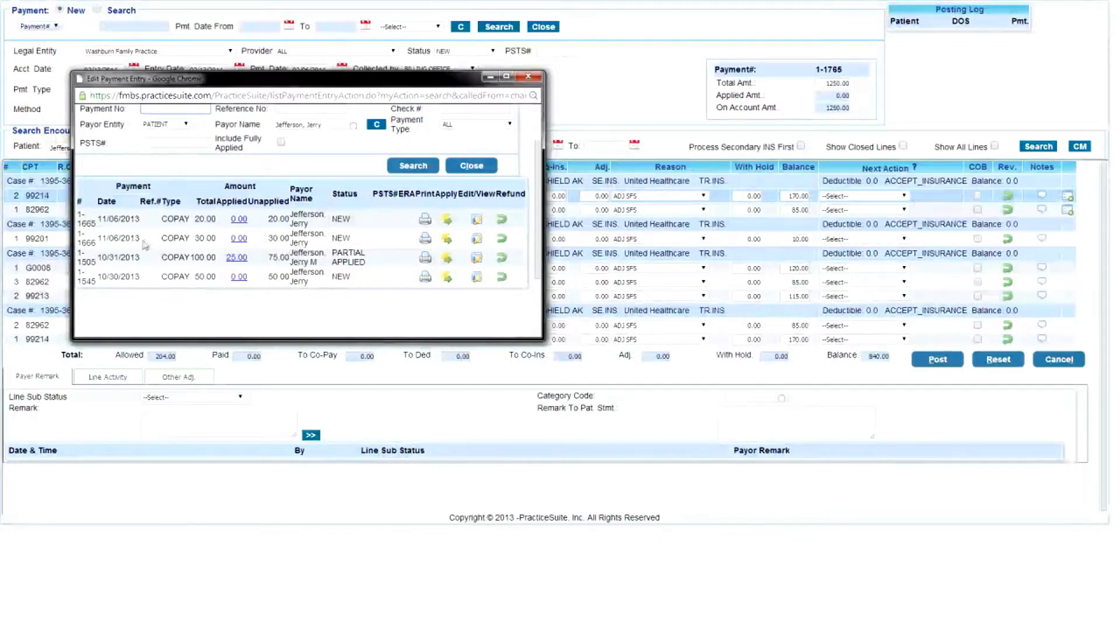
{"action": "left_click", "coordinate": [471, 165]}
Filter the patient's encounter lines to dates of service from 10/28/2013 to 10/28/2013
{"action": "left_click", "coordinate": [537, 148]}
{"action": "type", "text": "10/28/201"}
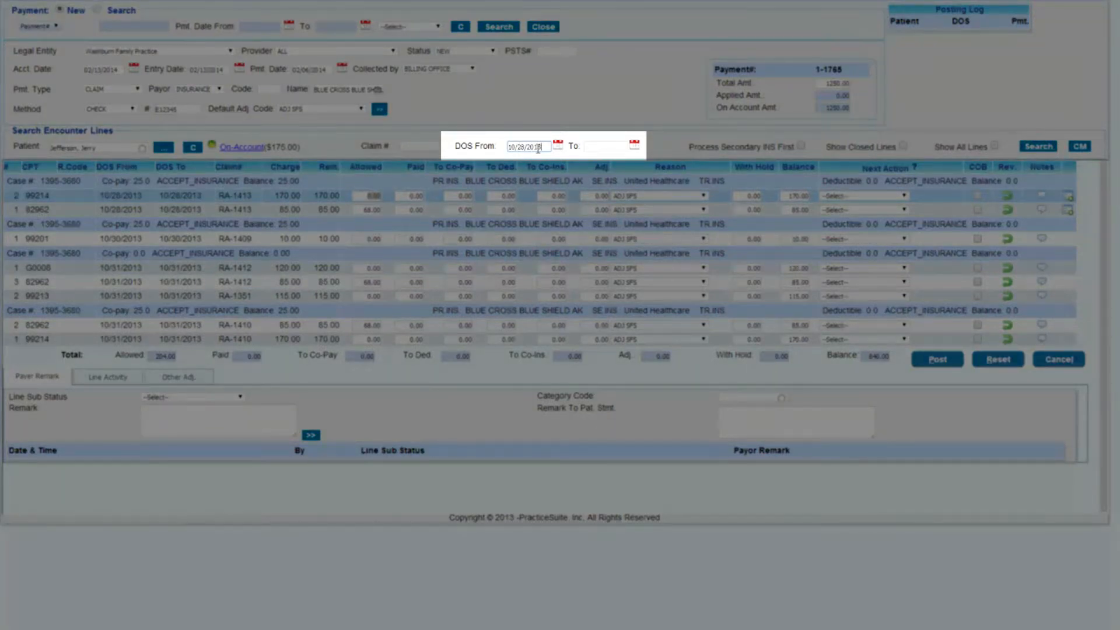
{"action": "key", "text": "Tab"}
{"action": "type", "text": "10/2"}
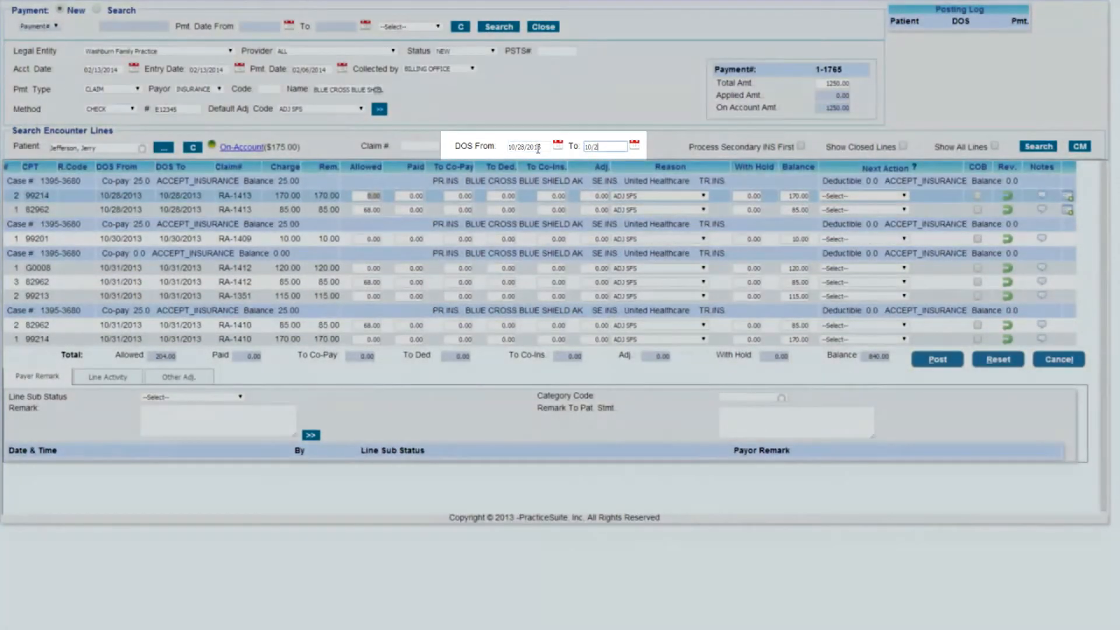
{"action": "type", "text": "8/2013"}
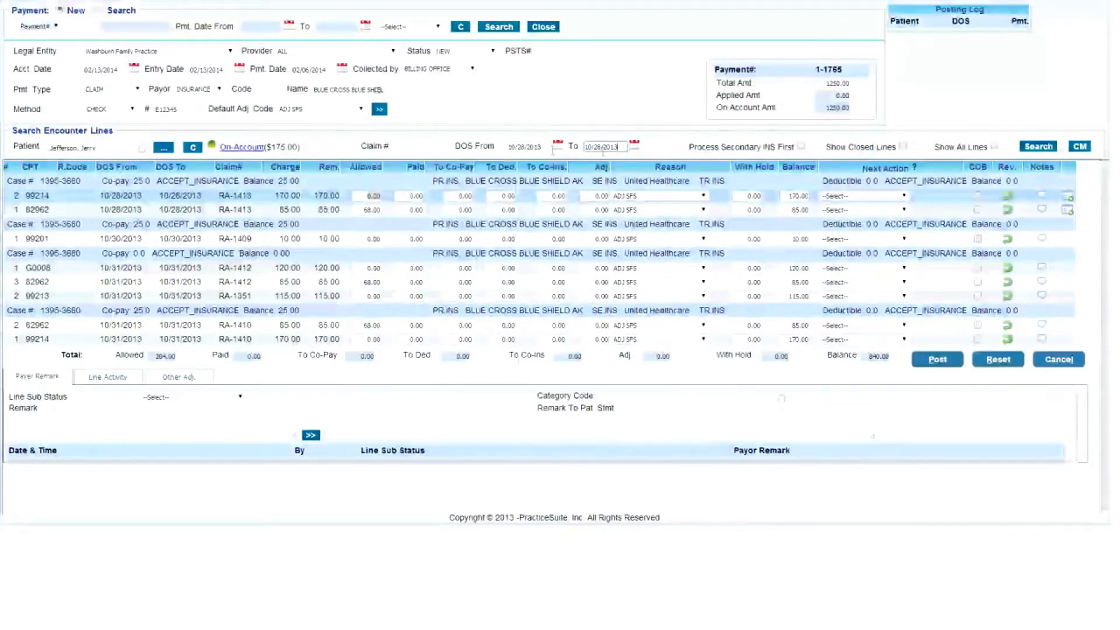
{"action": "left_click", "coordinate": [1039, 146]}
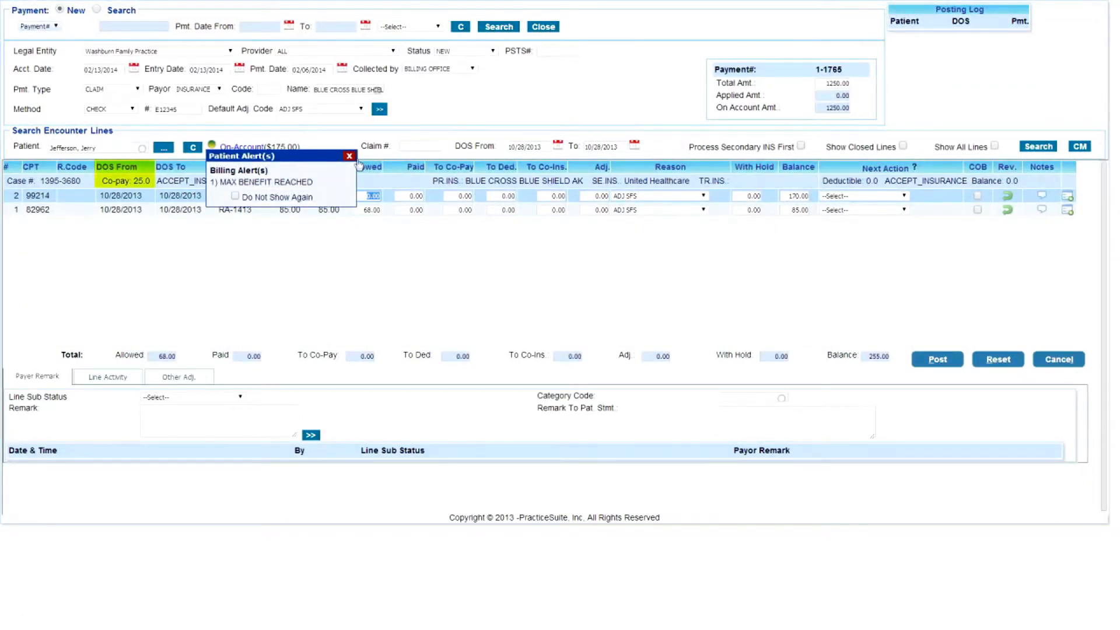
Dismiss the patient's billing alert and enter an allowed amount of 100 and a paid amount of 50 for the 99214 line
{"action": "left_click", "coordinate": [349, 156]}
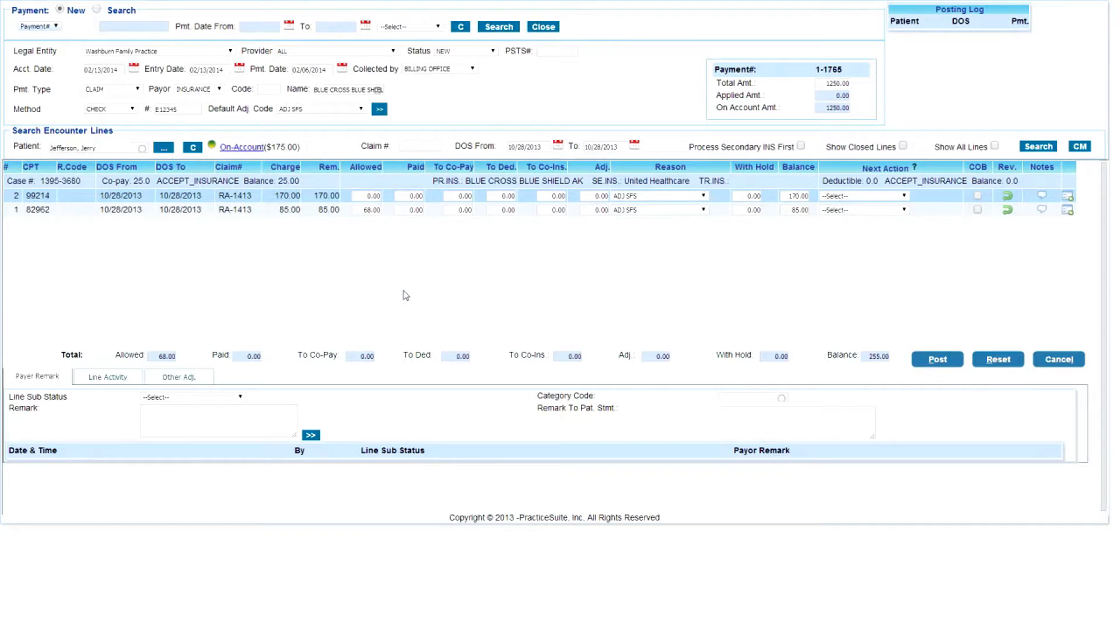
{"action": "left_click", "coordinate": [372, 197]}
{"action": "type", "text": "100"}
{"action": "key", "text": "Tab"}
{"action": "type", "text": "50"}
{"action": "left_click", "coordinate": [474, 273]}
Choose BILL_TO_PT as the next action for the 99214 line and post the payment
{"action": "left_click", "coordinate": [866, 198]}
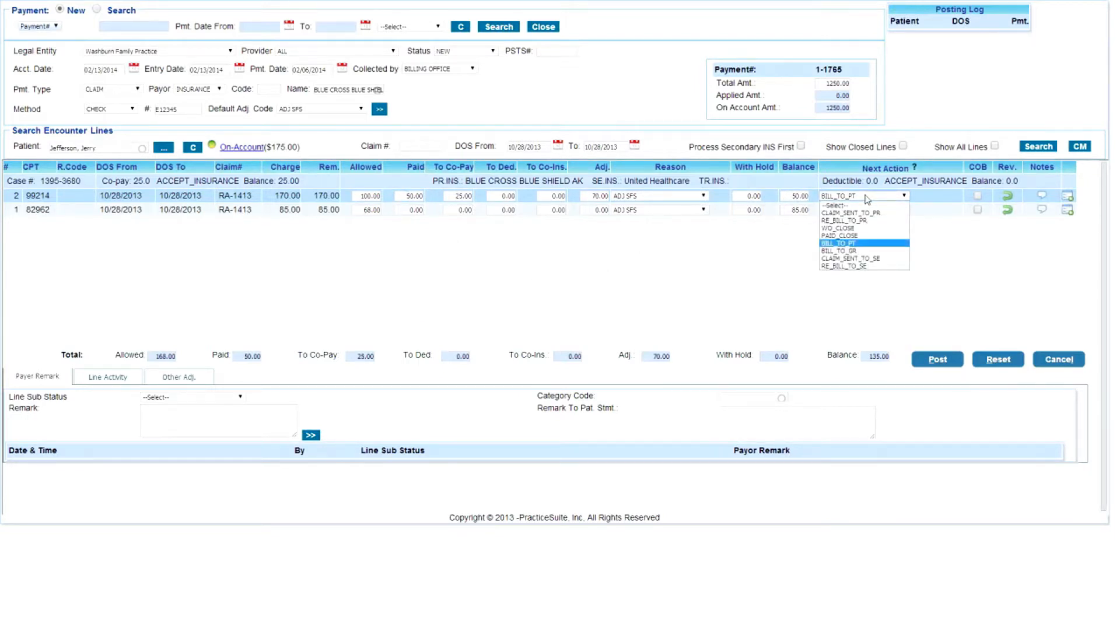
{"action": "left_click", "coordinate": [874, 244]}
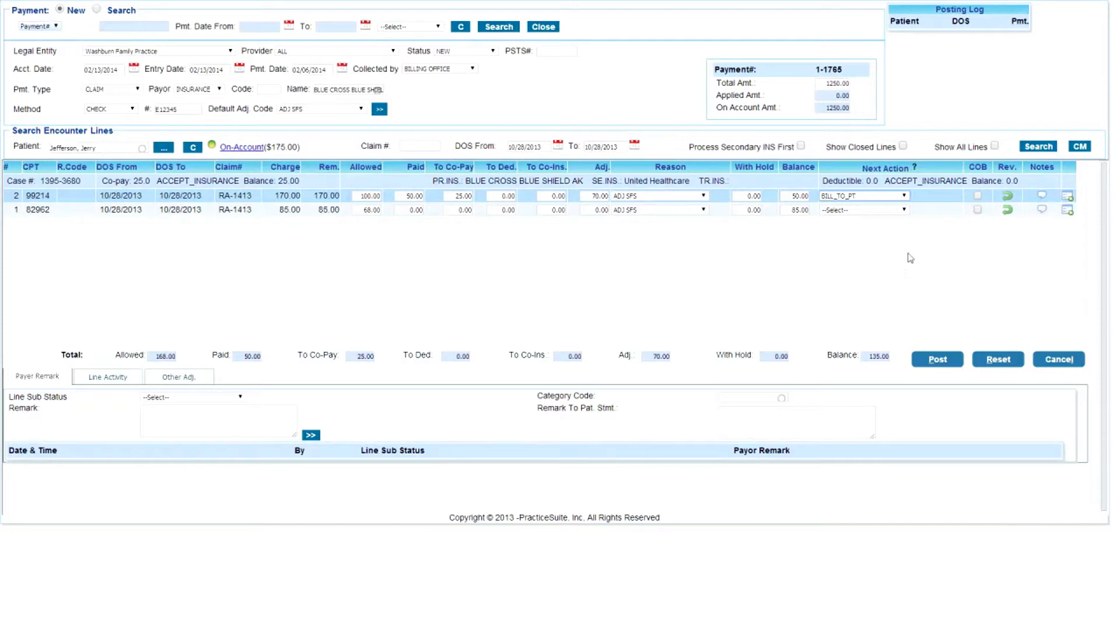
{"action": "left_click", "coordinate": [938, 359]}
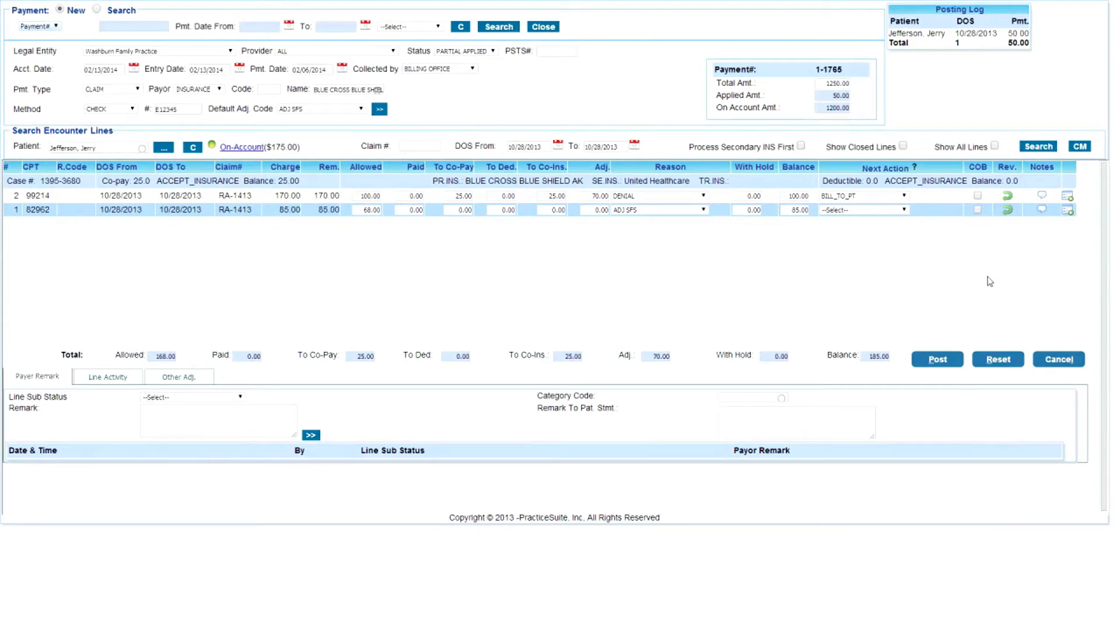
Set the adjustment reason of the 82962 line to DENIAL and open its line sub status choices
{"action": "left_click", "coordinate": [701, 212]}
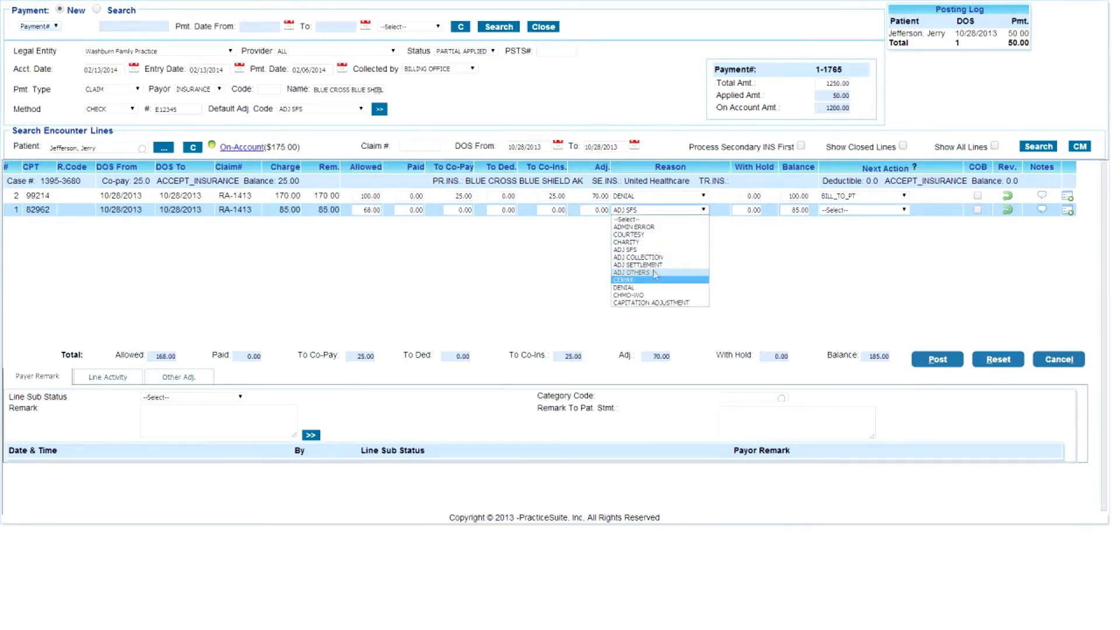
{"action": "left_click", "coordinate": [640, 288]}
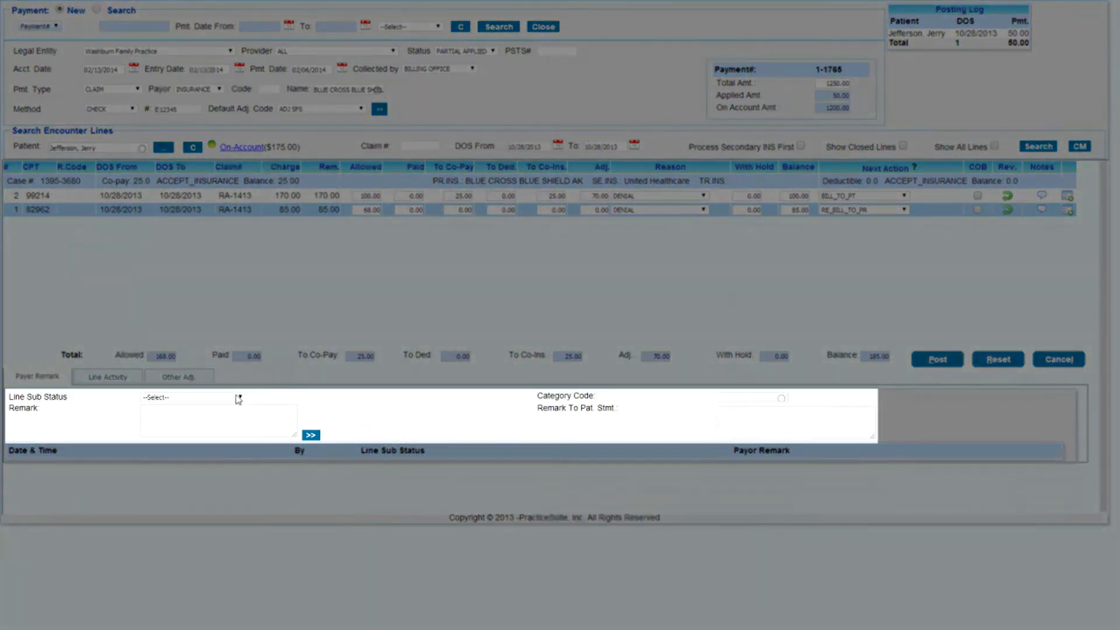
{"action": "left_click", "coordinate": [238, 399]}
{"action": "left_click", "coordinate": [238, 399]}
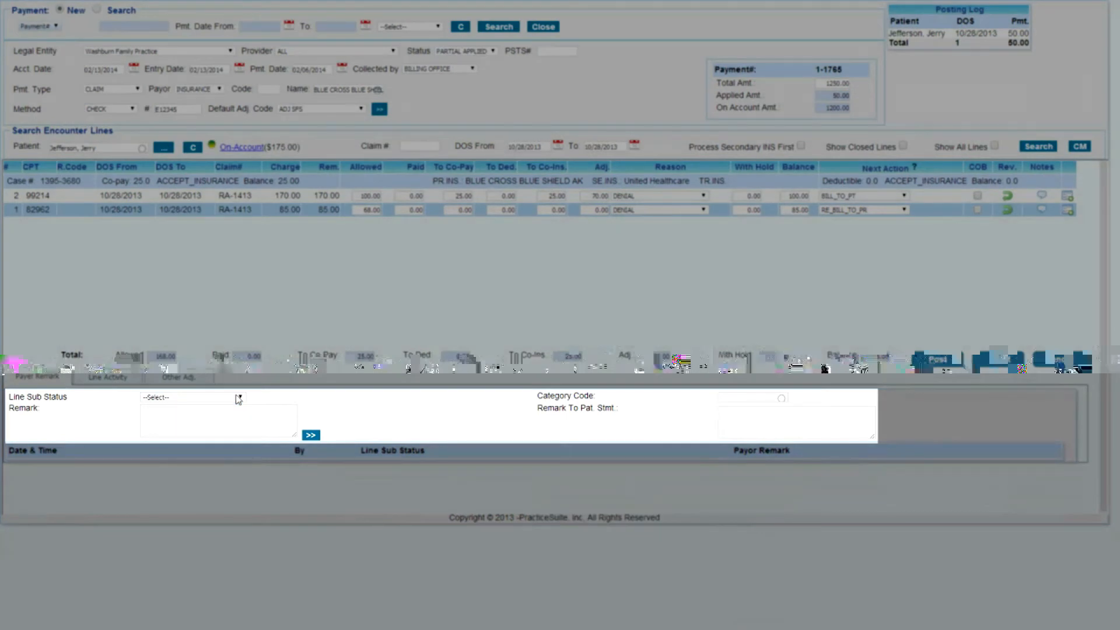